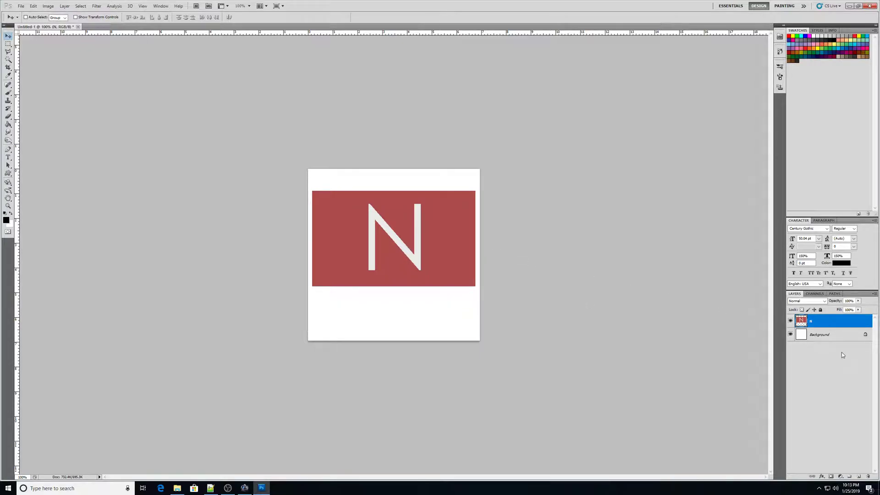
Warp the red banner and white N with the Flag preset at a bend of -30
{"action": "left_click", "coordinate": [789, 336]}
{"action": "left_click", "coordinate": [790, 335]}
{"action": "key", "text": "ctrl+t"}
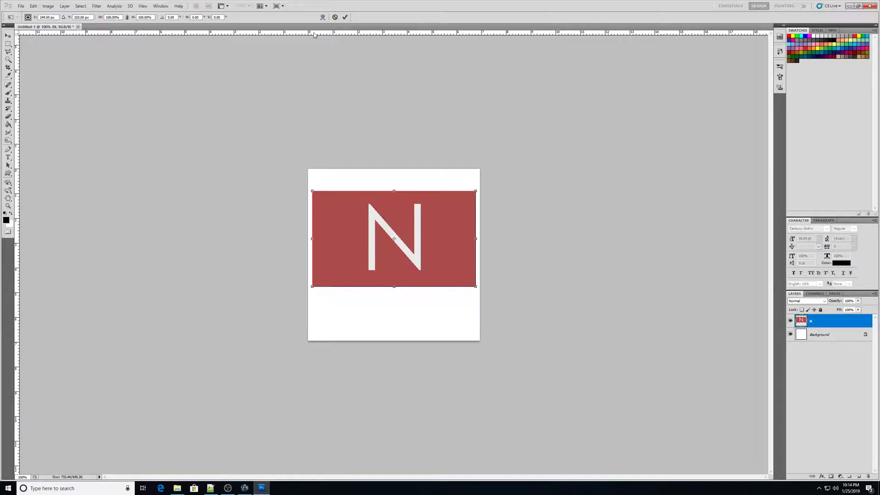
{"action": "left_click", "coordinate": [323, 17]}
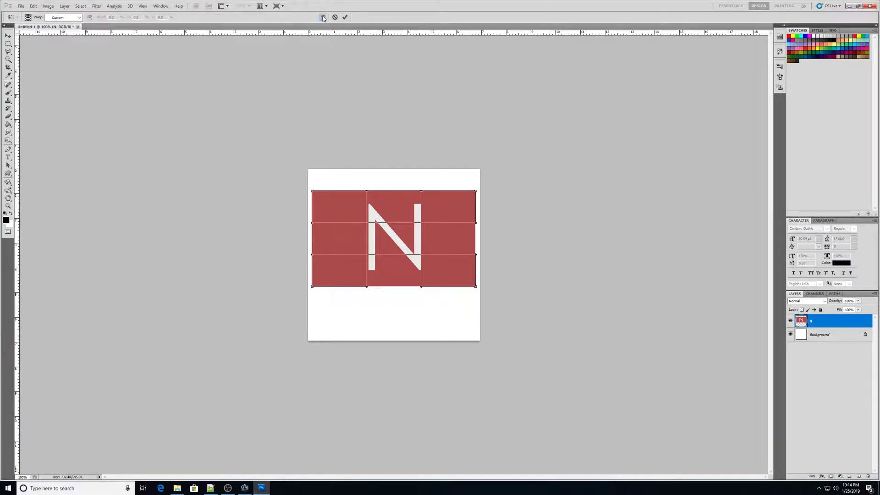
{"action": "left_click", "coordinate": [80, 19]}
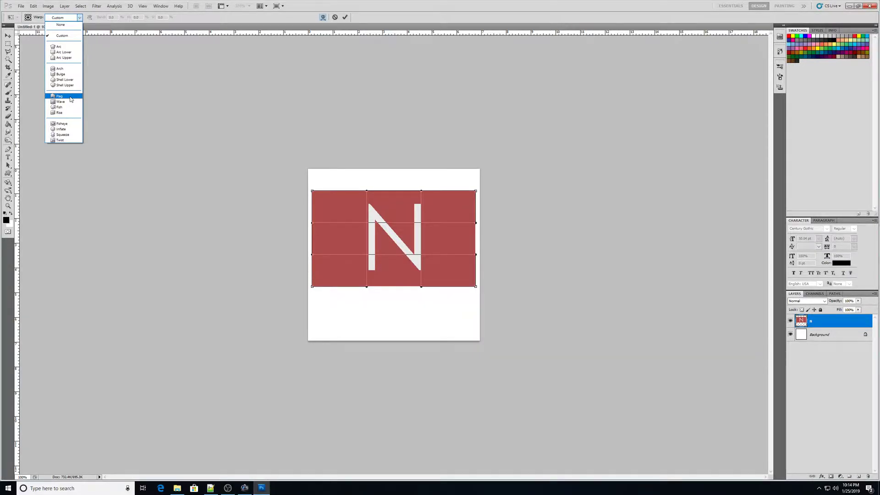
{"action": "left_click", "coordinate": [71, 99]}
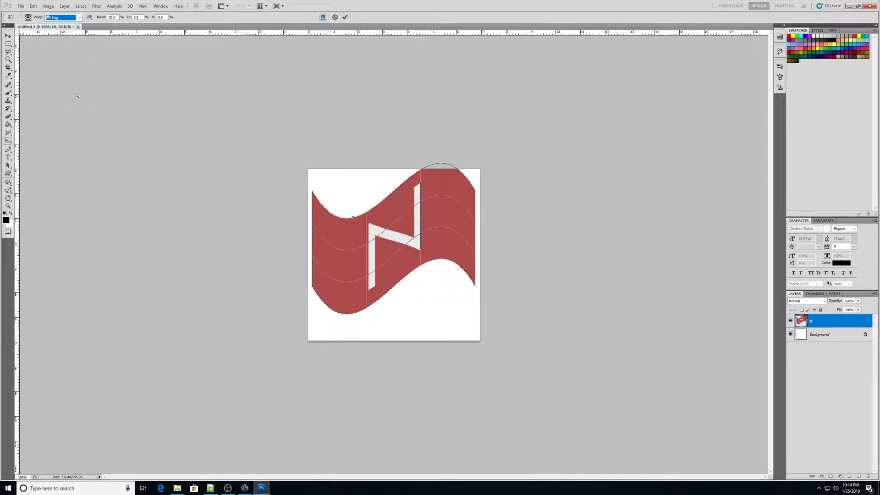
{"action": "left_click", "coordinate": [112, 17]}
{"action": "type", "text": "-30"}
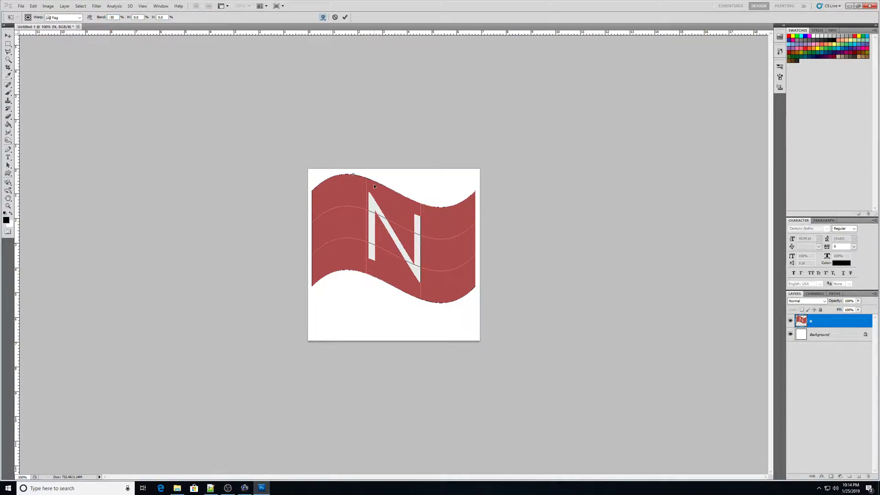
Switch the warp to Custom, reshape the flag's left and right edges, and commit it
{"action": "left_click", "coordinate": [80, 18]}
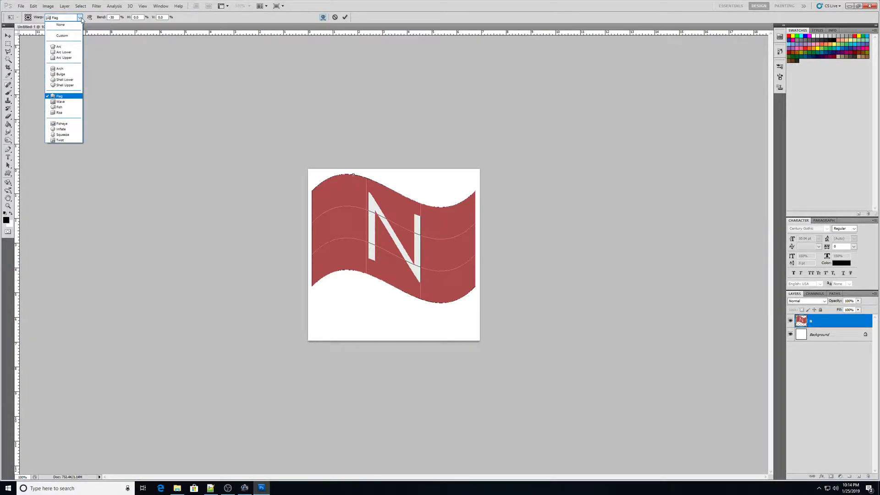
{"action": "left_click", "coordinate": [65, 36]}
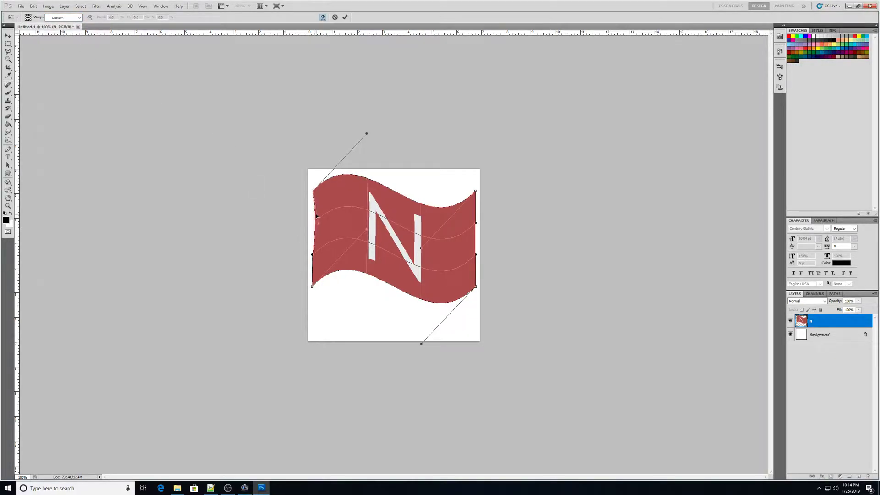
{"action": "left_click_drag", "start_coordinate": [318, 214], "coordinate": [316, 216]}
{"action": "left_click_drag", "start_coordinate": [316, 249], "coordinate": [320, 248]}
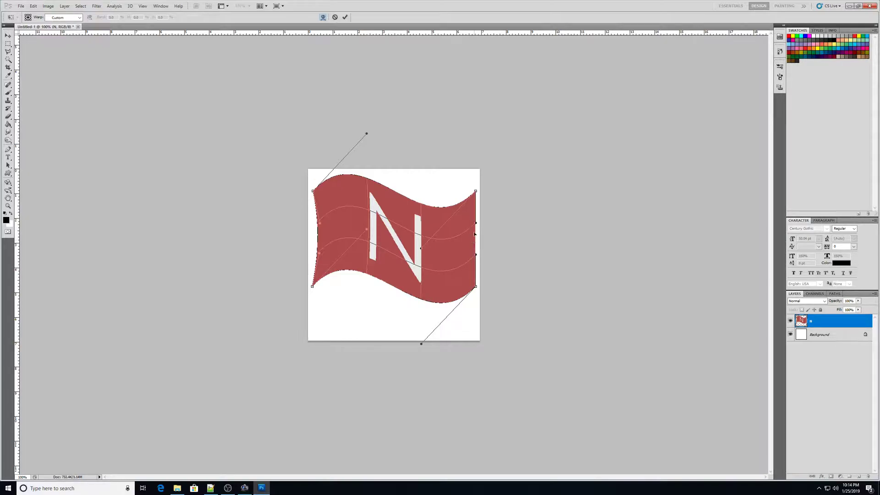
{"action": "left_click_drag", "start_coordinate": [475, 224], "coordinate": [479, 223]}
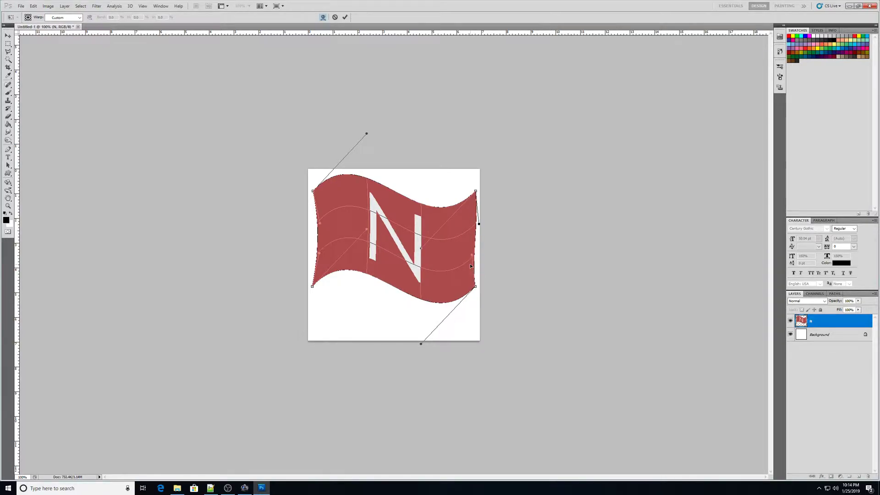
{"action": "left_click_drag", "start_coordinate": [470, 265], "coordinate": [471, 265]}
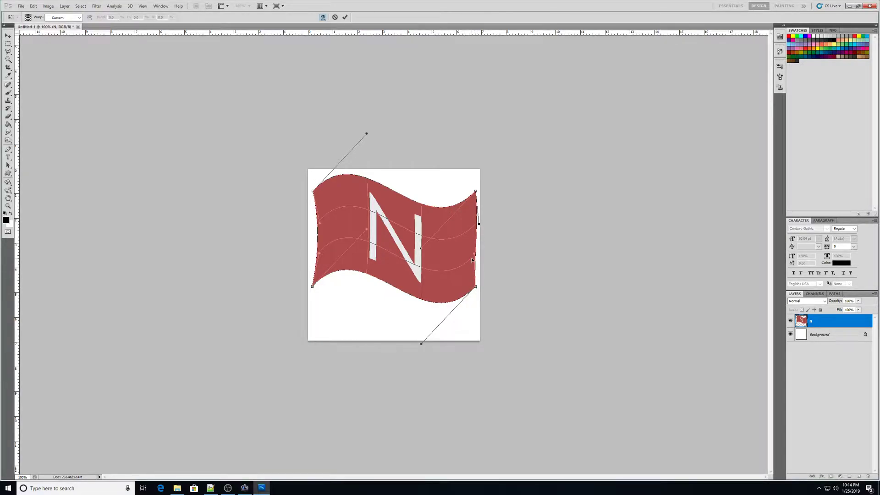
{"action": "left_click_drag", "start_coordinate": [472, 262], "coordinate": [476, 260]}
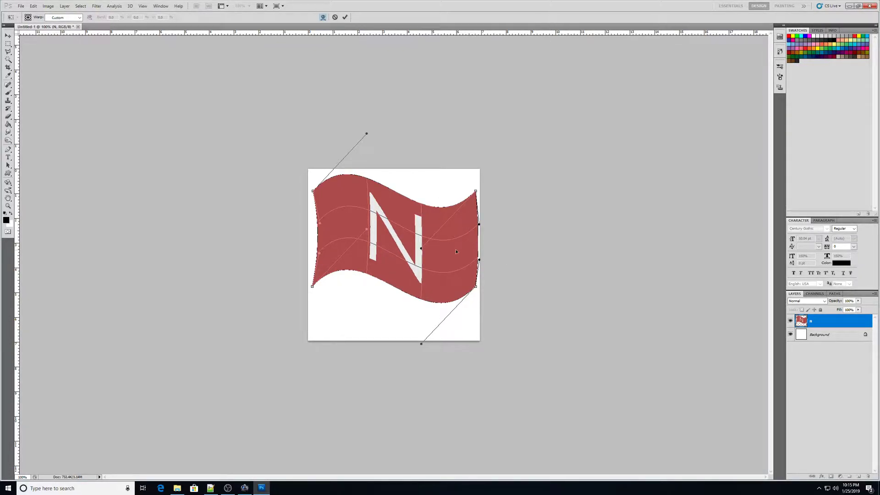
{"action": "key", "text": "Return"}
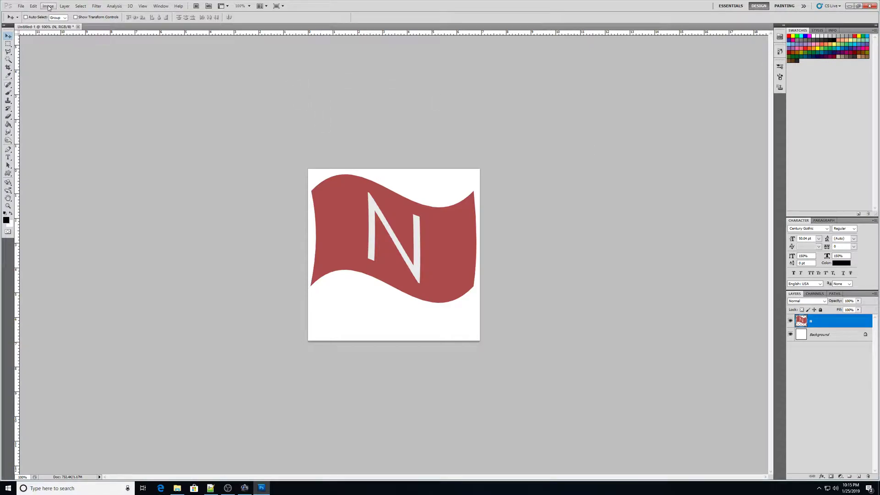
Add Layer 1 in Hard Light mode, filled with Hard-Light-neutral 50% gray
{"action": "left_click", "coordinate": [64, 6]}
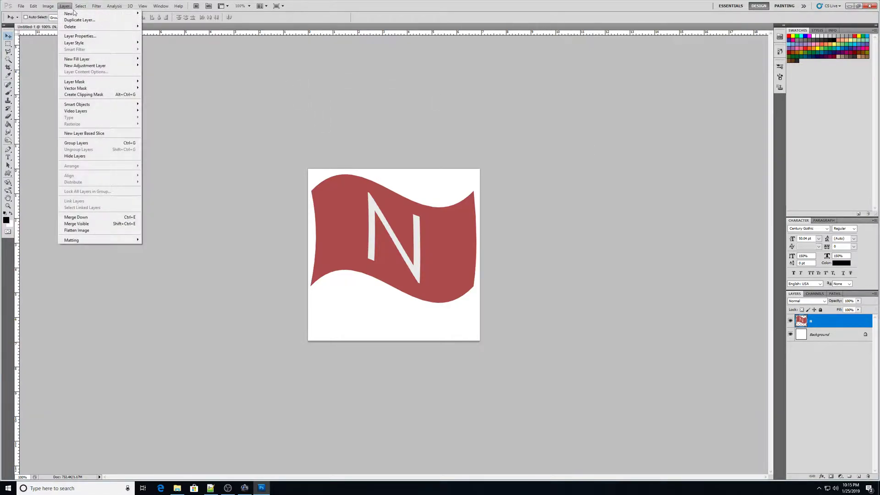
{"action": "mouse_move", "coordinate": [77, 14]}
{"action": "left_click", "coordinate": [153, 14]}
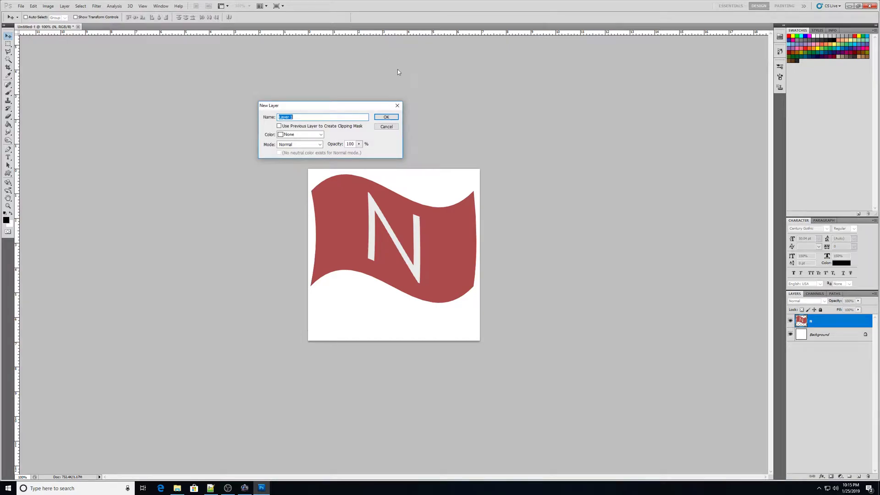
{"action": "left_click", "coordinate": [317, 145]}
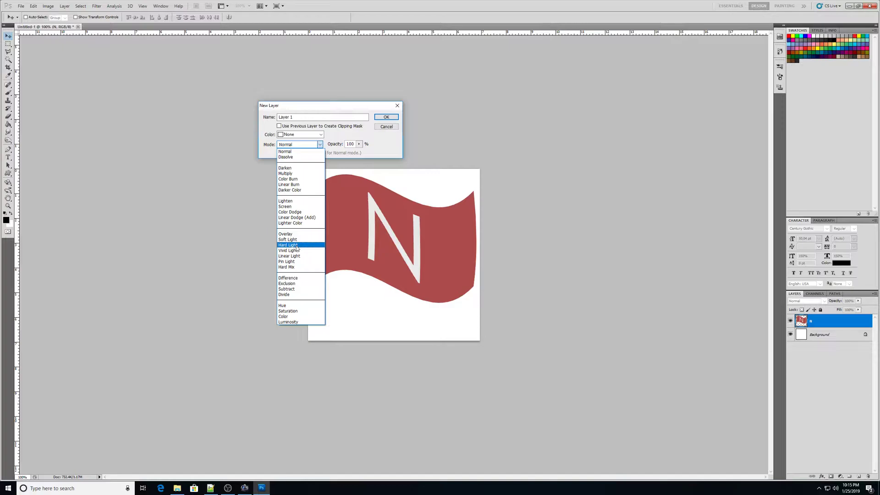
{"action": "left_click", "coordinate": [296, 246]}
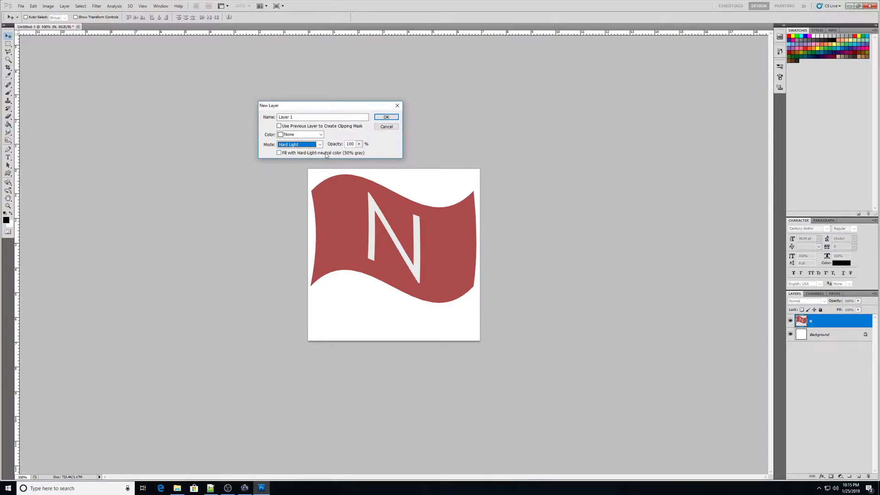
{"action": "left_click", "coordinate": [279, 153]}
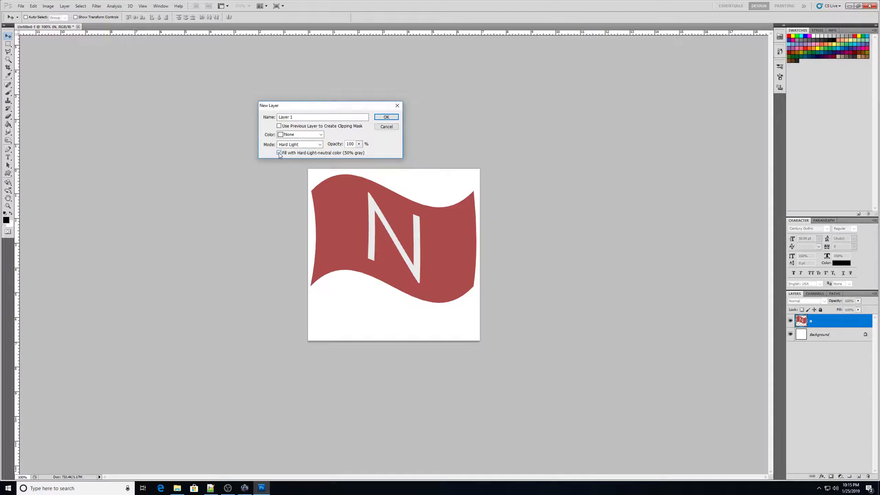
{"action": "left_click", "coordinate": [385, 117]}
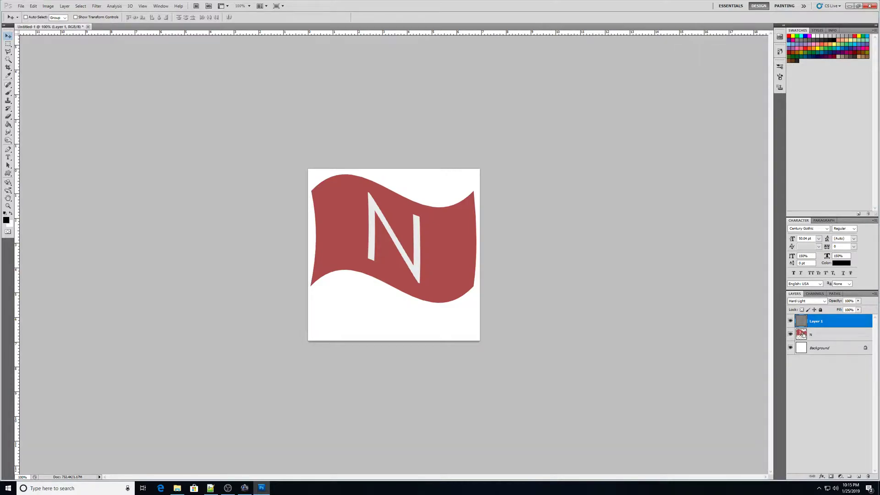
Delete Layer 1's gray outside the N layer's flag shape, deselect, and choose the Burn tool
{"action": "left_click", "coordinate": [800, 333], "text": "ctrl"}
{"action": "key", "text": "ctrl+shift+i"}
{"action": "key", "text": "Delete"}
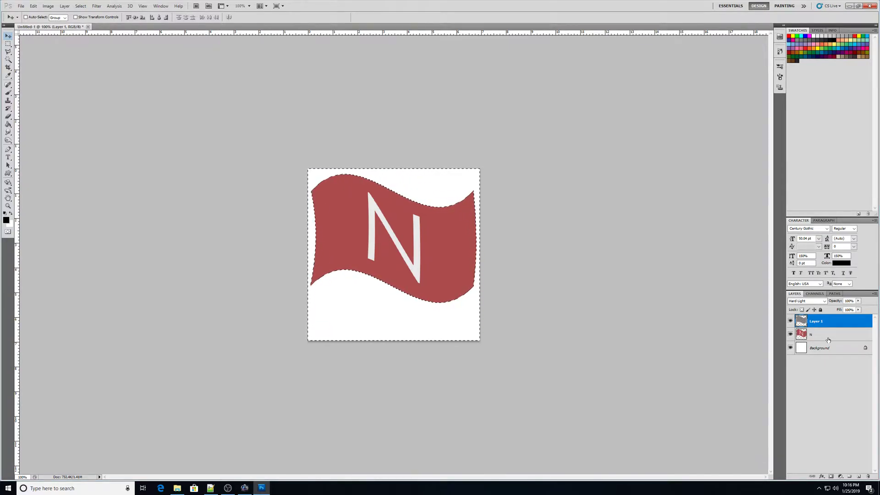
{"action": "key", "text": "ctrl+d"}
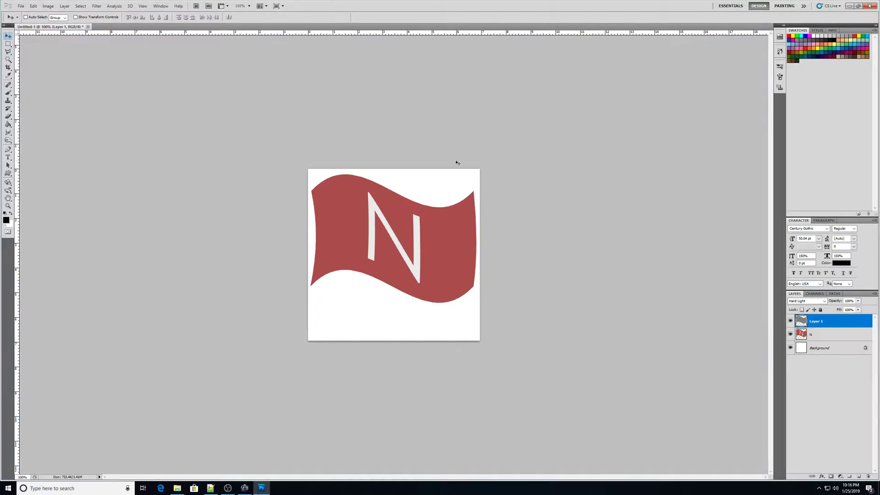
{"action": "left_click", "coordinate": [10, 143]}
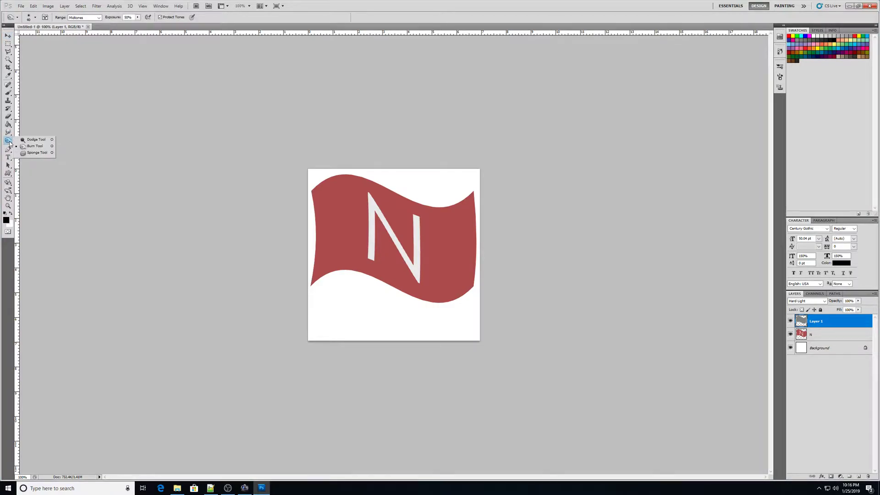
{"action": "left_click", "coordinate": [33, 145]}
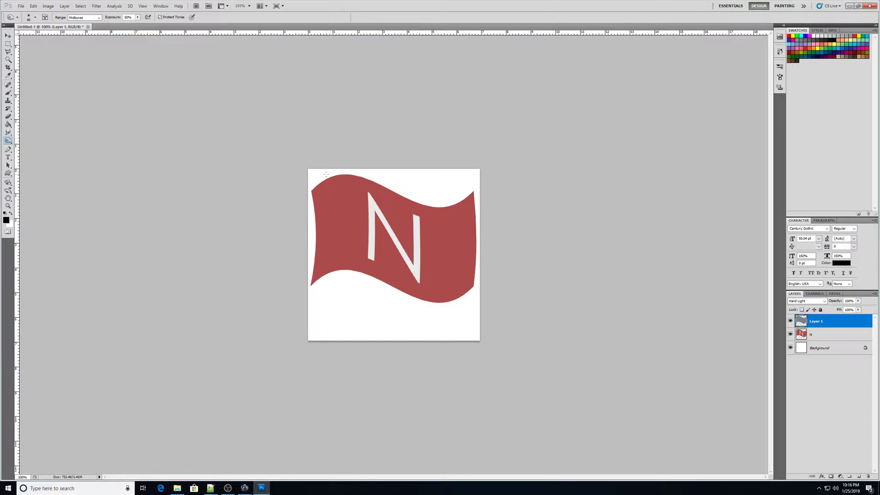
Give the Burn brush a 50 px size and 0% hardness
{"action": "left_click", "coordinate": [32, 20]}
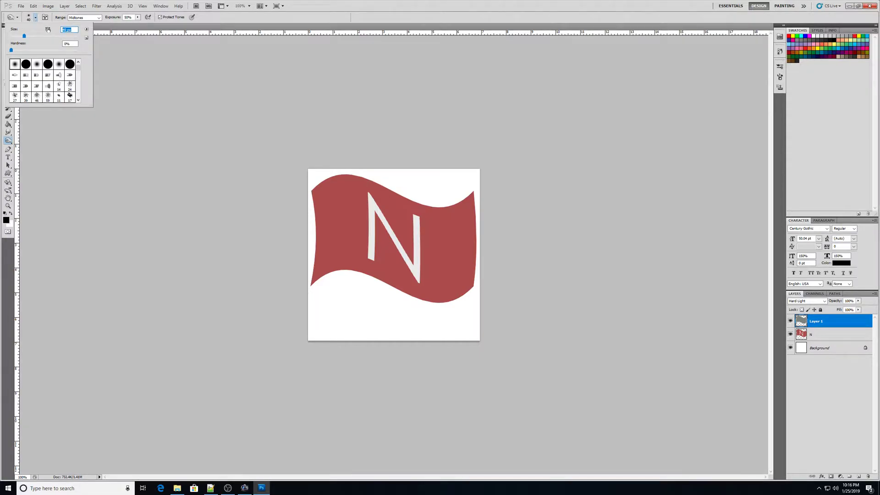
{"action": "type", "text": "50"}
{"action": "type", "text": "60"}
{"action": "left_click", "coordinate": [201, 110]}
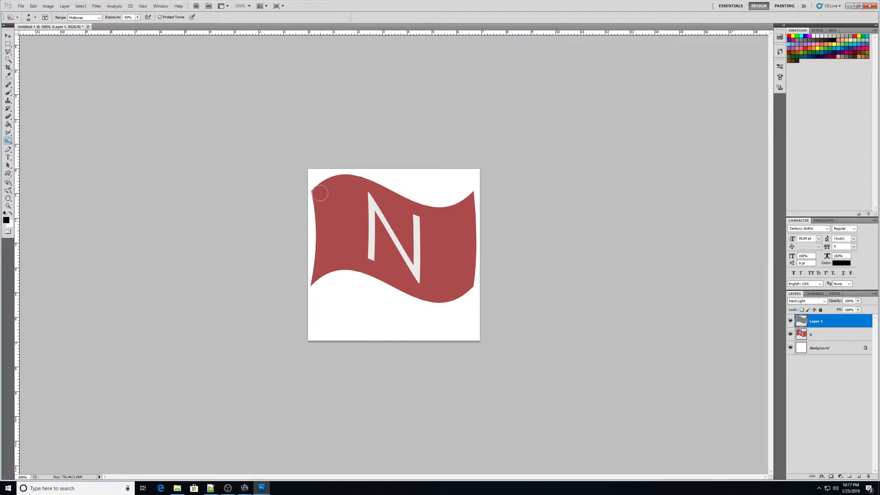
Burn five diagonal shadow folds across the flag's top, through the N, and over the lower-left
{"action": "mouse_move", "coordinate": [320, 193]}
{"action": "left_mouse_down"}
{"action": "mouse_move", "coordinate": [420, 227]}
{"action": "mouse_move", "coordinate": [442, 225]}
{"action": "mouse_move", "coordinate": [471, 196]}
{"action": "left_mouse_up"}
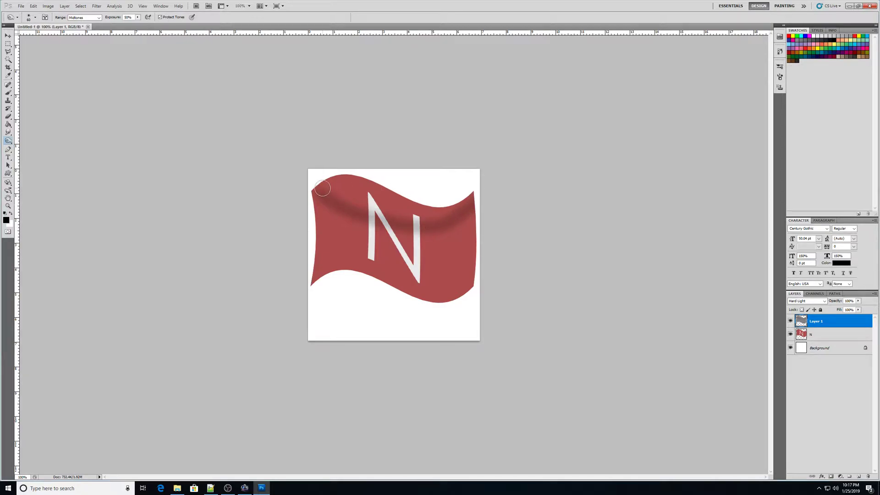
{"action": "mouse_move", "coordinate": [322, 188]}
{"action": "left_mouse_down"}
{"action": "mouse_move", "coordinate": [402, 225]}
{"action": "mouse_move", "coordinate": [431, 226]}
{"action": "mouse_move", "coordinate": [479, 200]}
{"action": "left_mouse_up"}
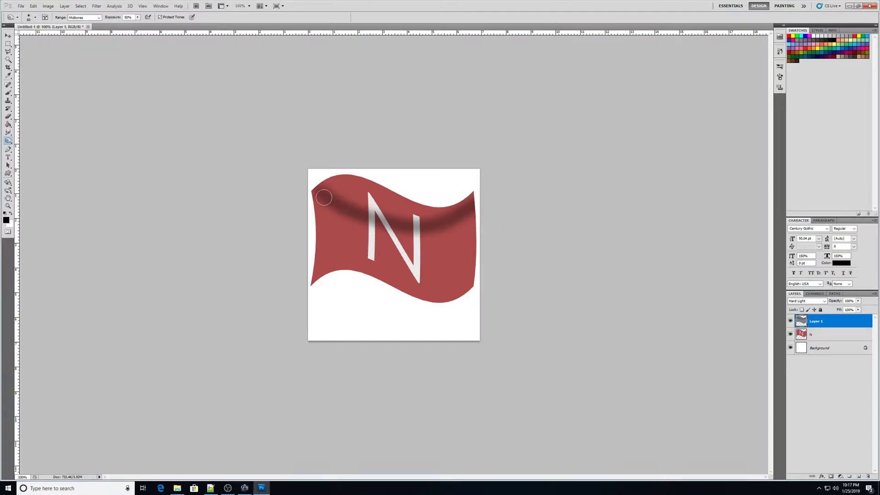
{"action": "mouse_move", "coordinate": [320, 198]}
{"action": "left_mouse_down"}
{"action": "mouse_move", "coordinate": [353, 238]}
{"action": "mouse_move", "coordinate": [389, 253]}
{"action": "mouse_move", "coordinate": [427, 251]}
{"action": "mouse_move", "coordinate": [481, 229]}
{"action": "left_mouse_up"}
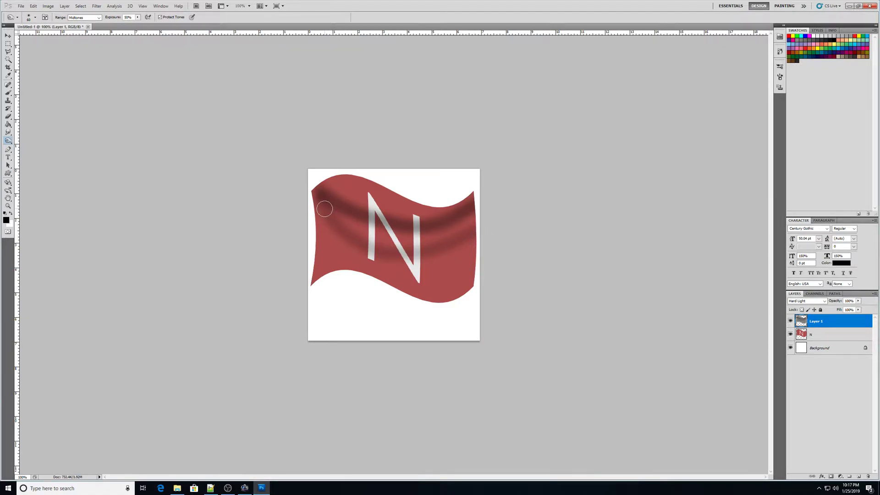
{"action": "mouse_move", "coordinate": [325, 209]}
{"action": "left_mouse_down"}
{"action": "mouse_move", "coordinate": [390, 259]}
{"action": "mouse_move", "coordinate": [430, 256]}
{"action": "mouse_move", "coordinate": [477, 229]}
{"action": "left_mouse_up"}
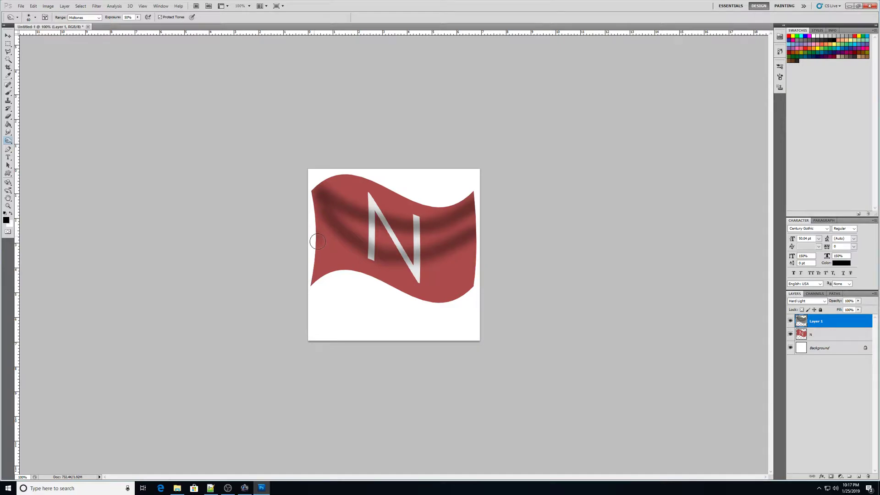
{"action": "mouse_move", "coordinate": [317, 241]}
{"action": "left_mouse_down"}
{"action": "mouse_move", "coordinate": [360, 275]}
{"action": "mouse_move", "coordinate": [349, 275]}
{"action": "mouse_move", "coordinate": [320, 250]}
{"action": "mouse_move", "coordinate": [418, 306]}
{"action": "mouse_move", "coordinate": [381, 296]}
{"action": "mouse_move", "coordinate": [401, 303]}
{"action": "mouse_move", "coordinate": [445, 288]}
{"action": "mouse_move", "coordinate": [484, 262]}
{"action": "mouse_move", "coordinate": [411, 301]}
{"action": "left_mouse_up"}
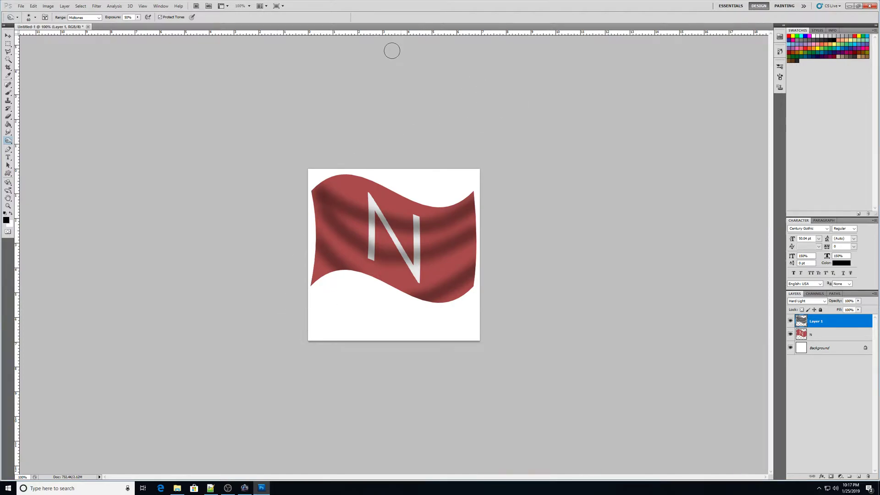
Switch to the Smudge tool and pick a soft round brush
{"action": "left_click", "coordinate": [8, 132]}
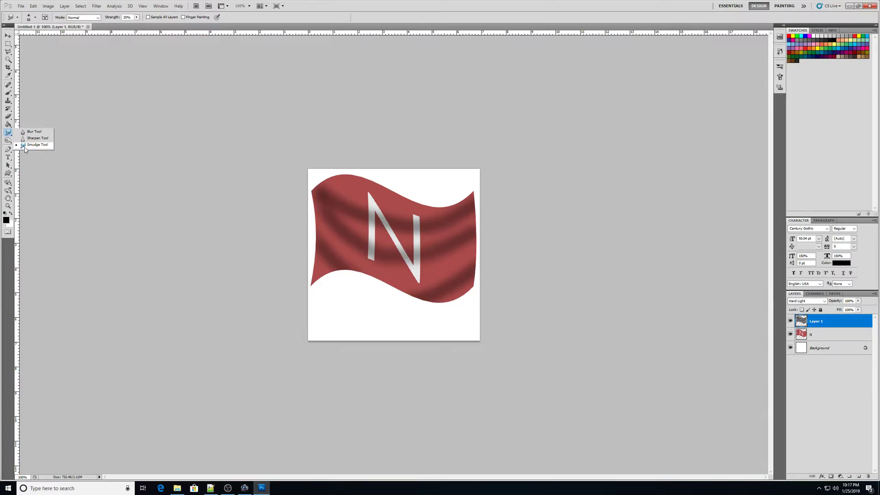
{"action": "left_click", "coordinate": [23, 145]}
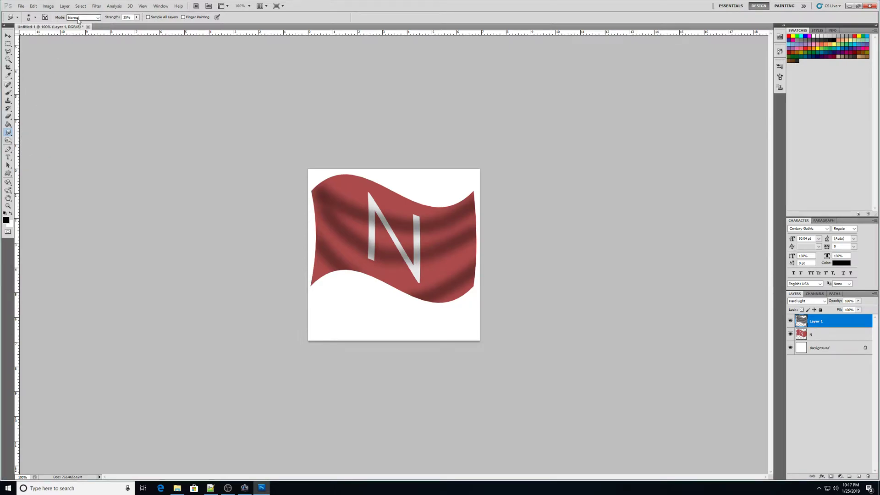
{"action": "left_click", "coordinate": [35, 17]}
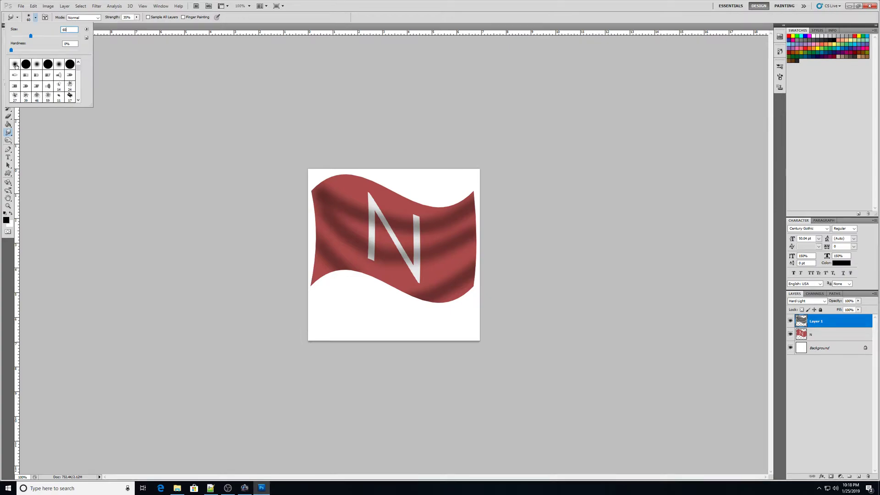
{"action": "key", "text": "Return"}
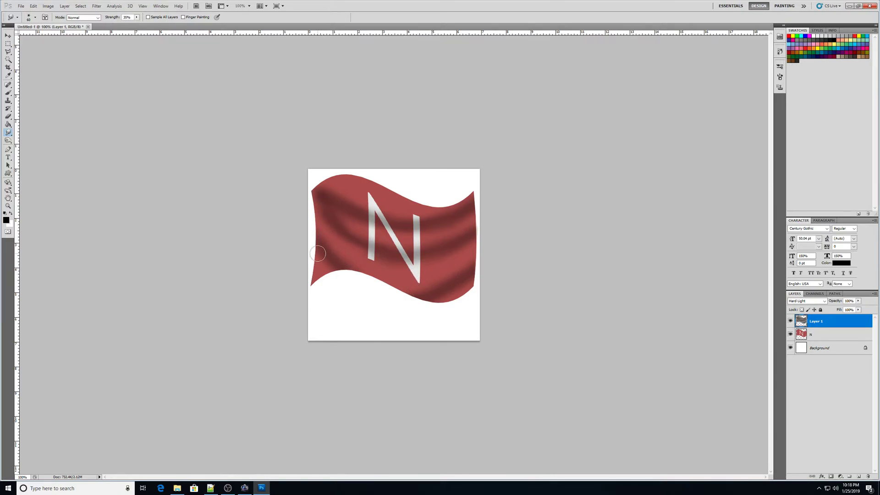
Smudge the burned folds along the flag's lower-left and lower-right edges
{"action": "left_click_drag", "start_coordinate": [316, 253], "coordinate": [339, 270]}
{"action": "mouse_move", "coordinate": [436, 300]}
{"action": "left_mouse_down"}
{"action": "mouse_move", "coordinate": [474, 283]}
{"action": "mouse_move", "coordinate": [468, 290]}
{"action": "mouse_move", "coordinate": [442, 302]}
{"action": "mouse_move", "coordinate": [480, 274]}
{"action": "mouse_move", "coordinate": [447, 297]}
{"action": "mouse_move", "coordinate": [478, 285]}
{"action": "left_mouse_up"}
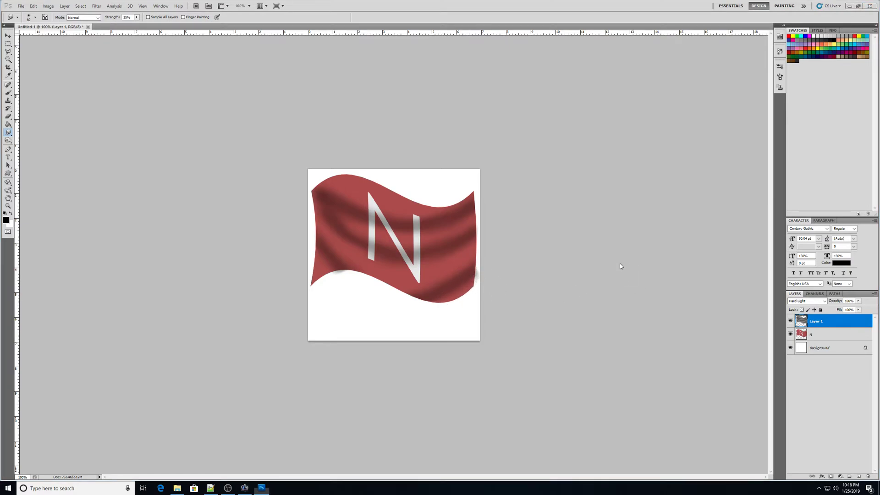
{"action": "key", "text": "alt+z"}
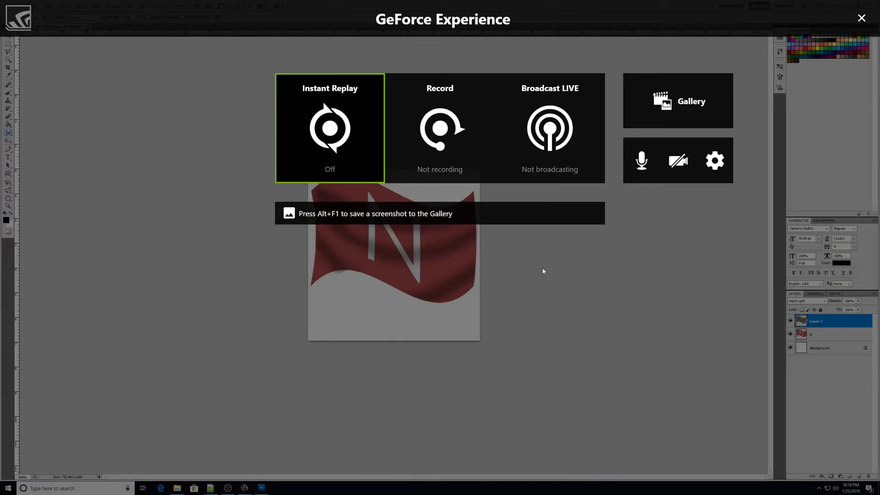
{"action": "left_click", "coordinate": [861, 18]}
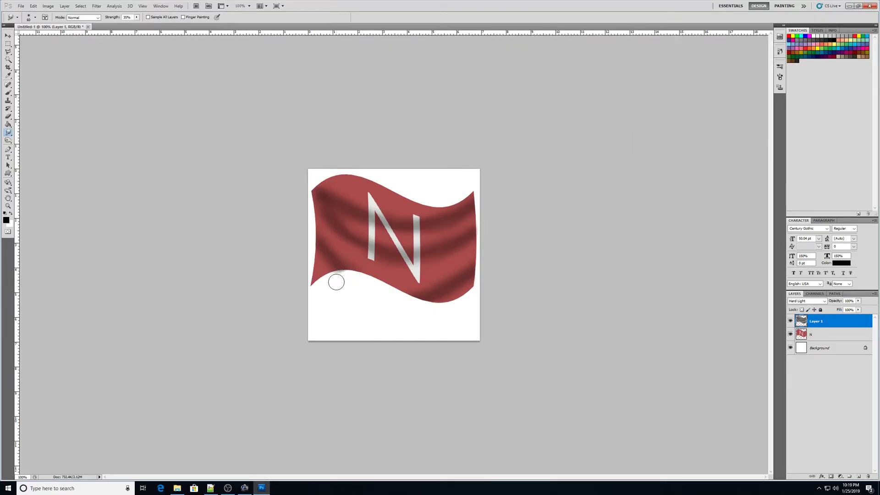
Clear the smudging spilled outside the N layer's flag shape and zoom out to 66.7%
{"action": "left_click", "coordinate": [801, 335], "text": "ctrl"}
{"action": "key", "text": "ctrl+shift+i"}
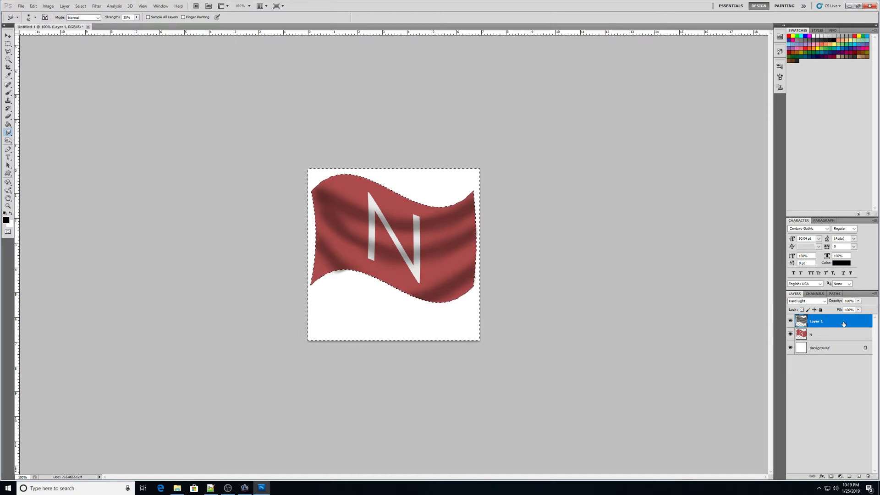
{"action": "key", "text": "ctrl+d"}
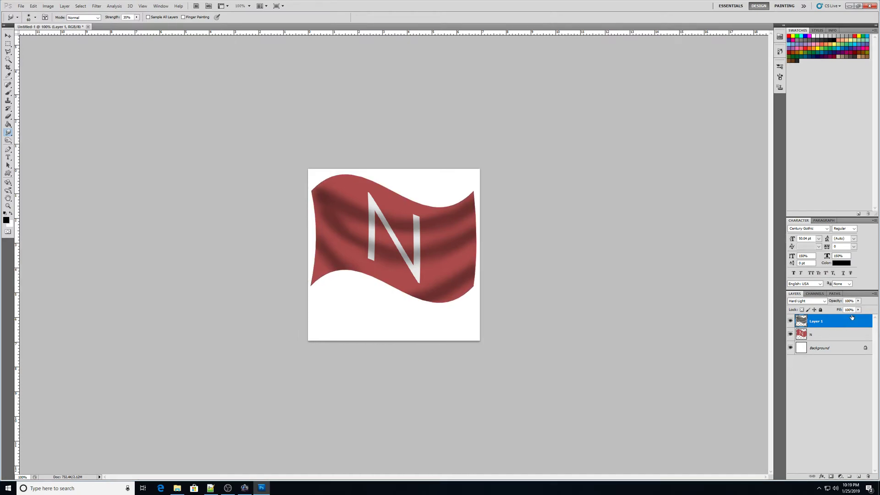
{"action": "left_click", "coordinate": [801, 321], "text": "ctrl"}
{"action": "key", "text": "ctrl+minus"}
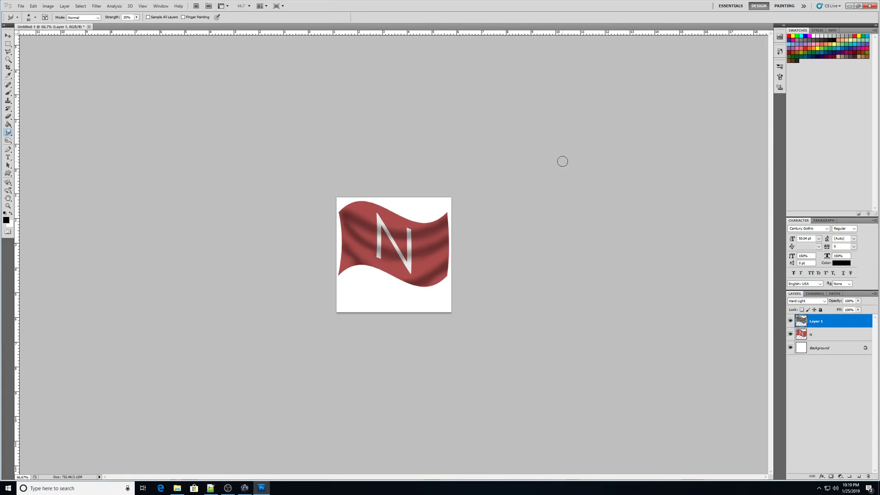
Turn off the Background layer's visibility to show the flag on transparency
{"action": "left_click", "coordinate": [789, 349]}
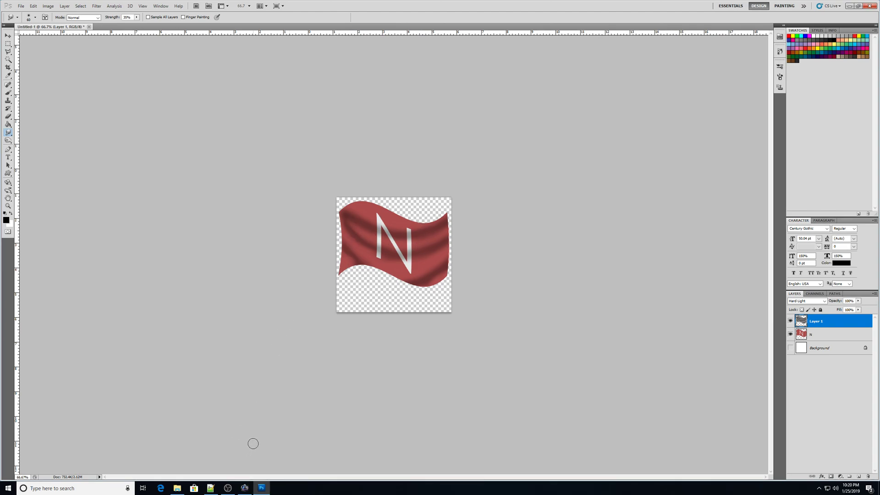
{"action": "mouse_move", "coordinate": [227, 488]}
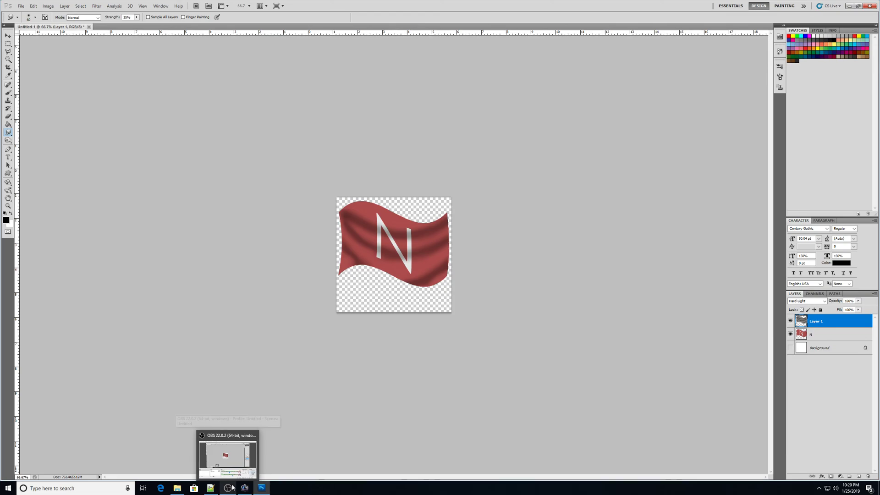